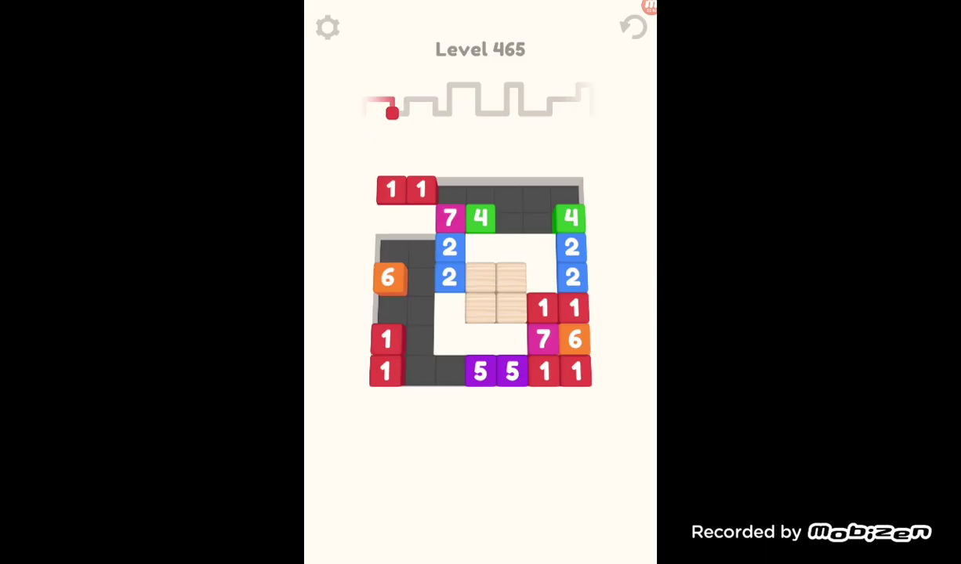
Step: Slide level 465's blocks up, left and right so matching numbers start merging
key("Up")
key("Right")
key("Left")
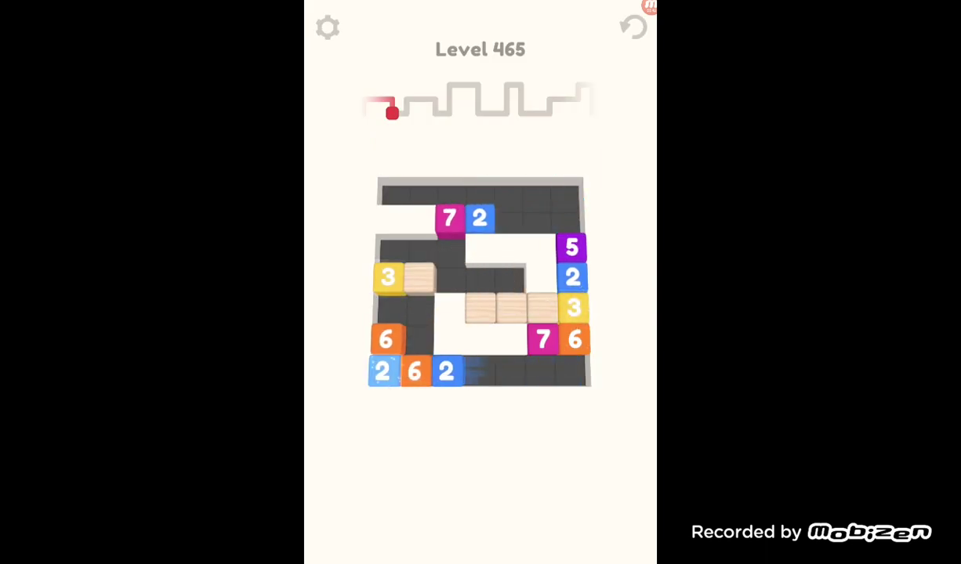
key("Up")
key("Left")
key("Right")
key("Up")
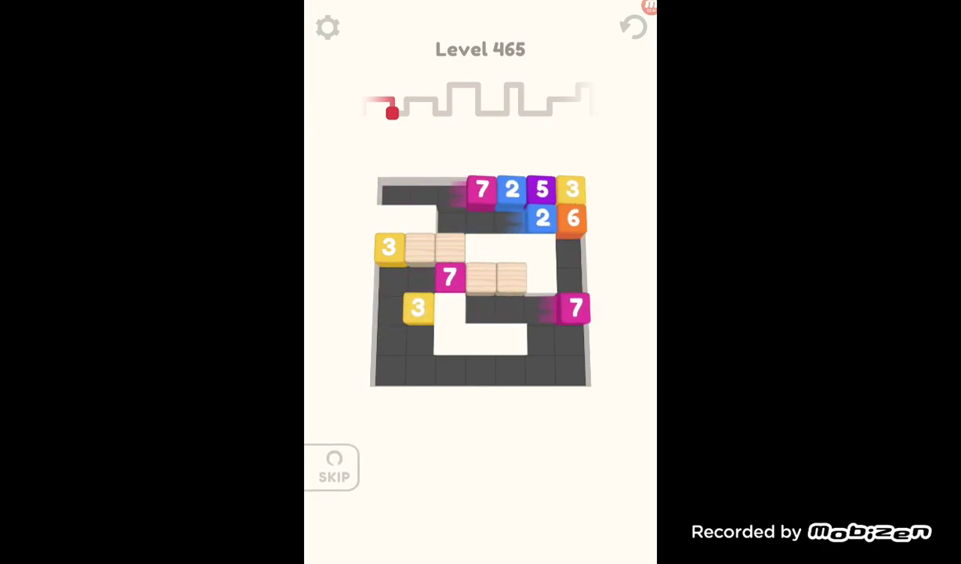
key("Right")
Step: Keep merging pairs into higher numbers, joining equal blocks across the board's gaps
key("Down")
key("Left")
key("Up")
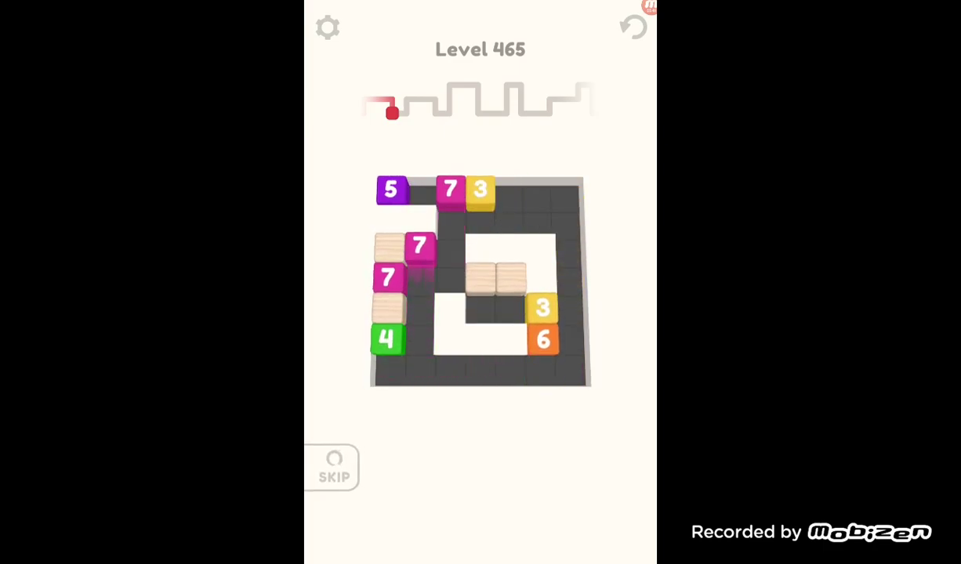
key("Right")
key("Left")
key("Down")
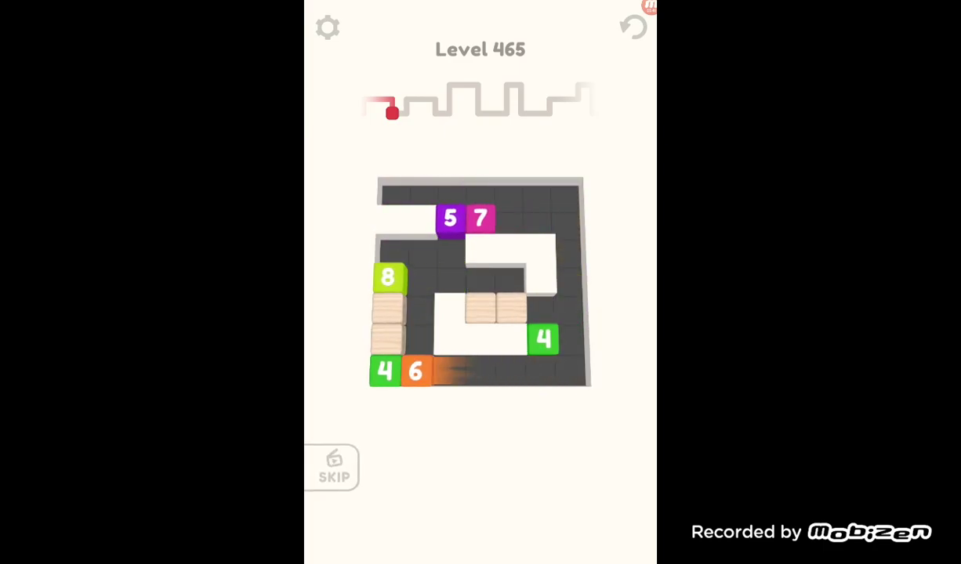
key("Up")
key("Down")
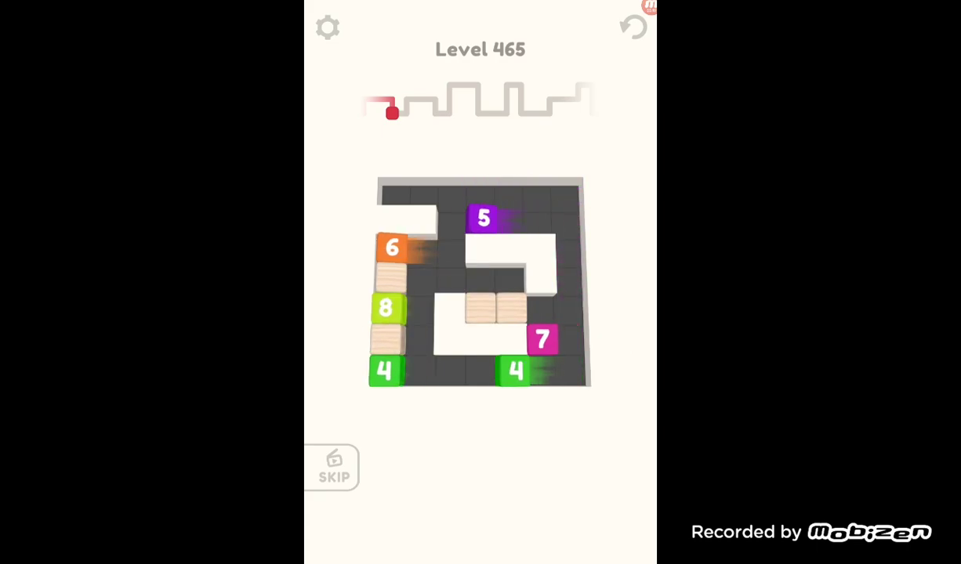
Step: Line up equal blocks and merge the 5s and 6s
key("Right")
key("Up")
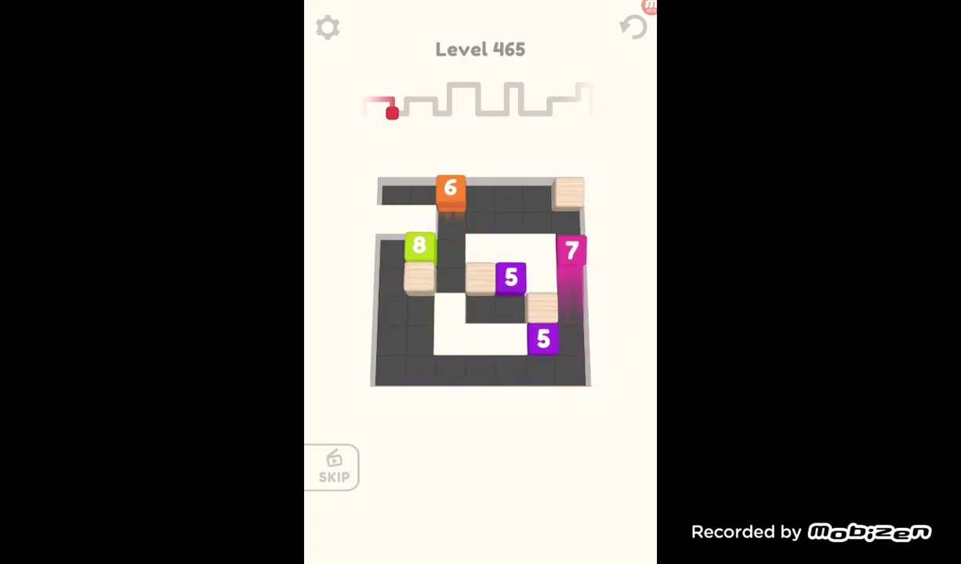
key("Left")
key("Up")
key("Left")
key("Right")
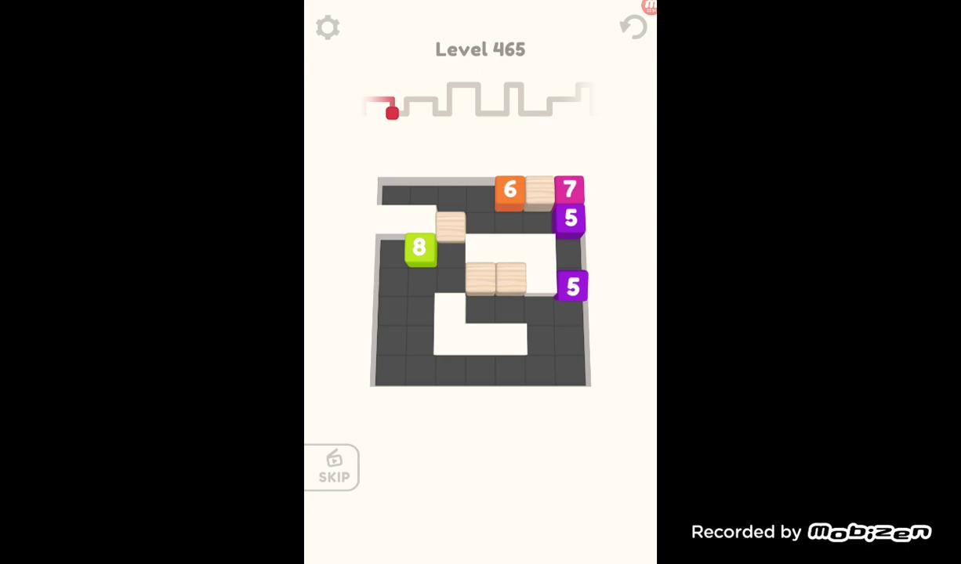
key("Up")
Step: Bring the remaining 6s and 7s together and merge the two 7s into an 8
key("Left")
key("Down")
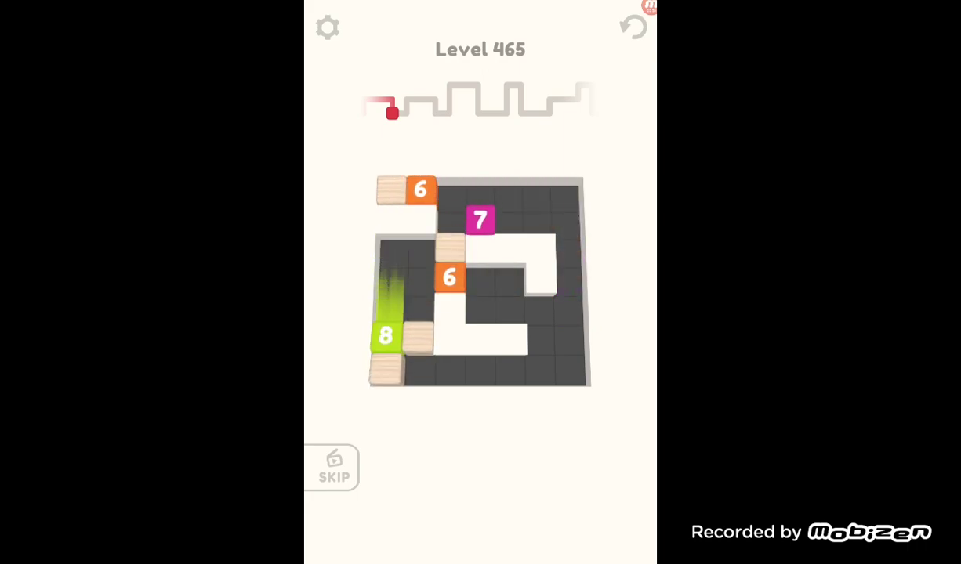
key("Down")
key("Right")
key("Down")
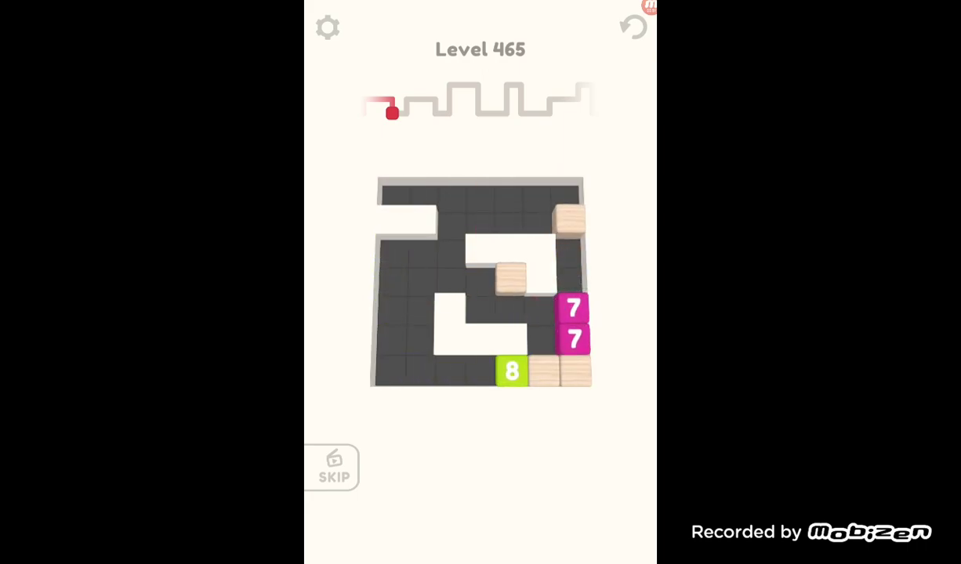
key("Down")
Step: Line up the two 8s and merge them into 9 to complete the level
key("Left")
key("Right")
key("Up")
key("Left")
key("Down")
key("Down")
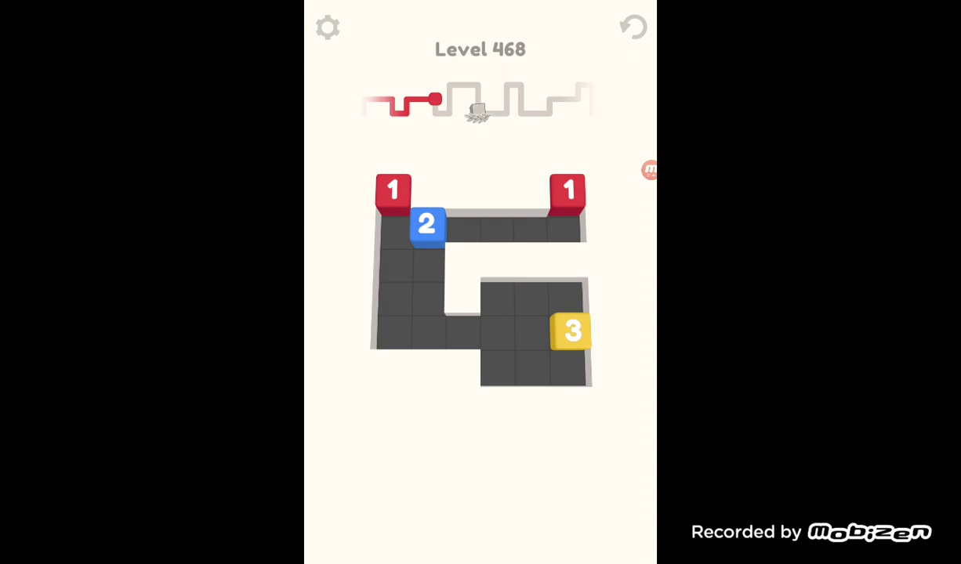
Step: Tap the game screen to move from the cleared level to the next board
left_click(649, 170)
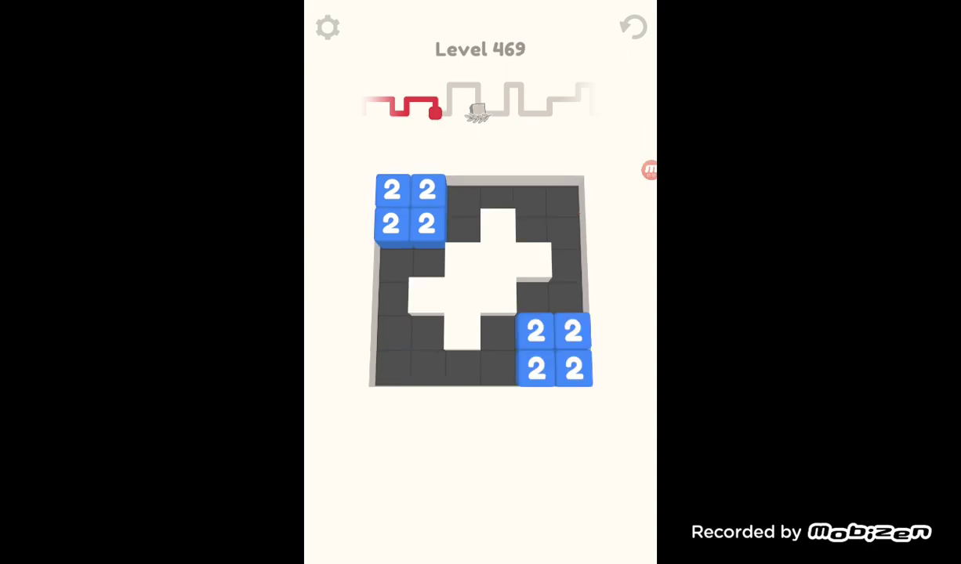